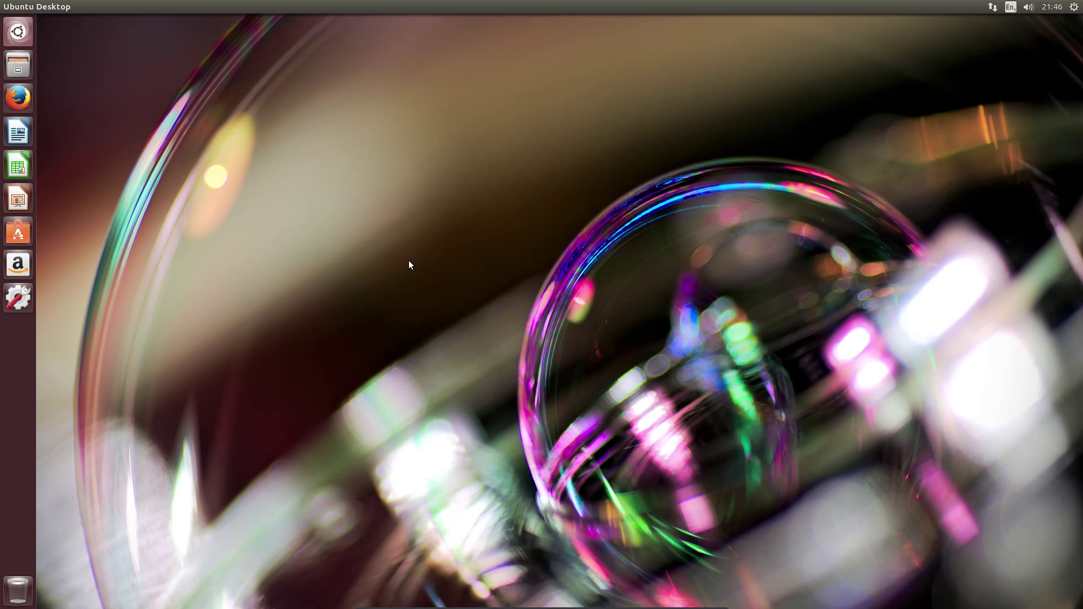
# - Install breeze, oxygen and oxygen-extra cursor themes plus unity-tweak-tool via sudo apt, confirming with y
pyautogui.hotkey('ctrl', 'alt', 't')
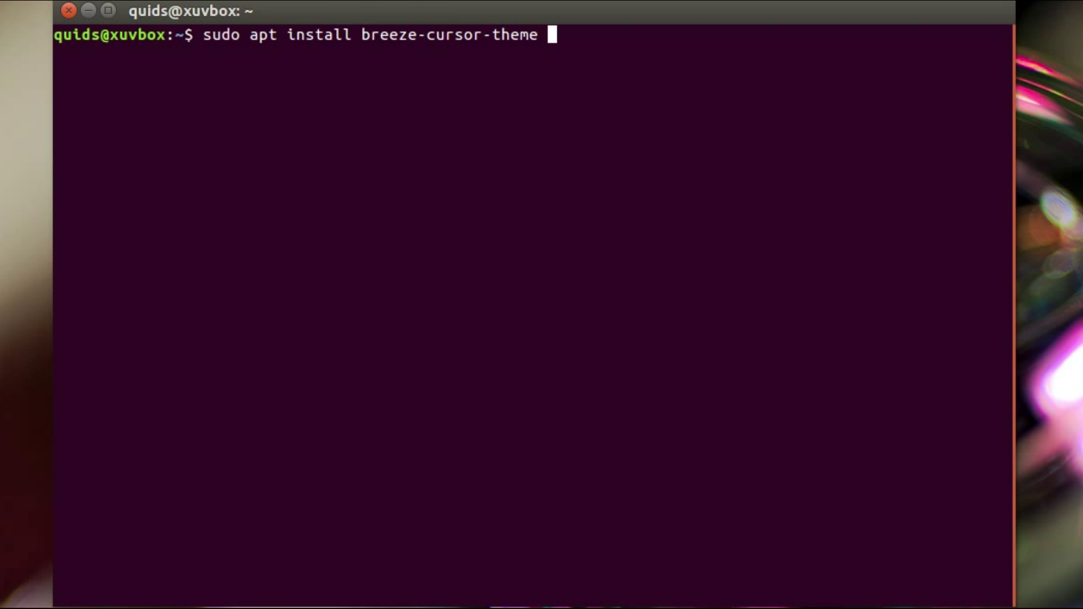
pyautogui.write('oxygen-cursor-theme')
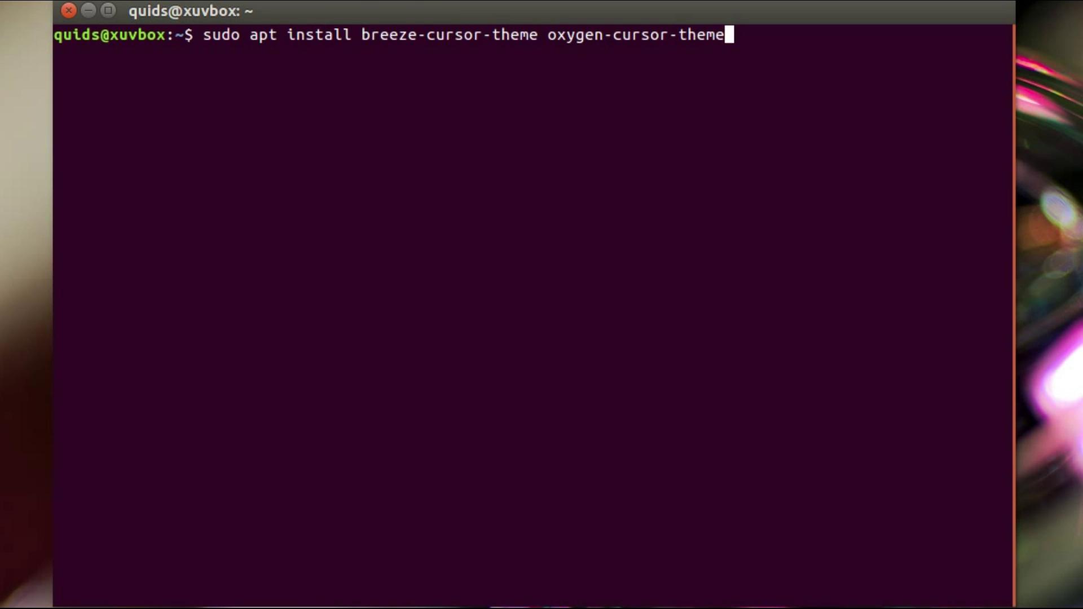
pyautogui.write(' oxygen-cursor-theme-extra')
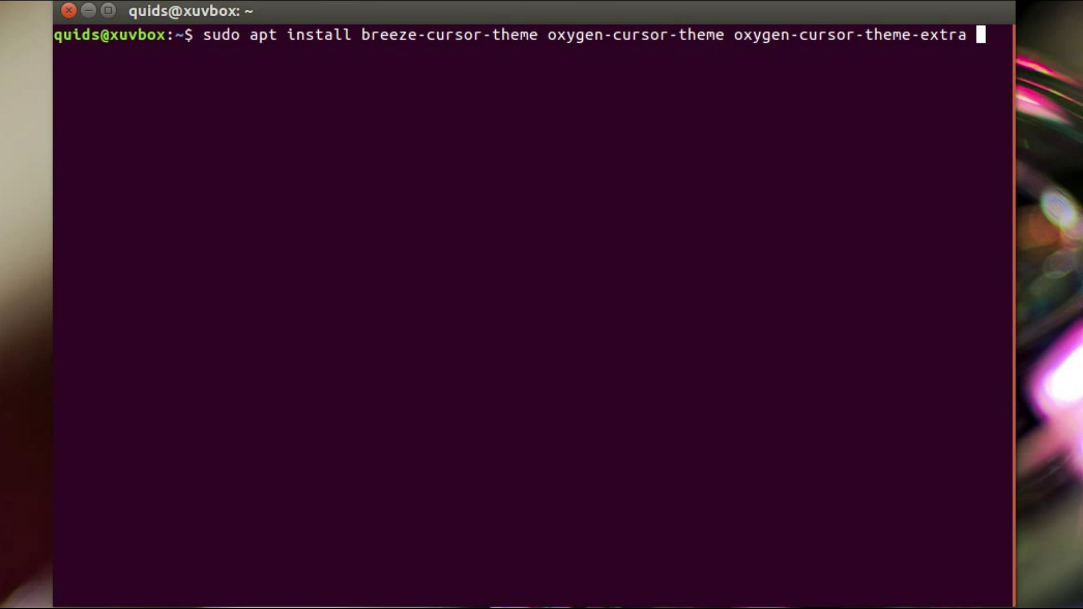
pyautogui.write('unity')
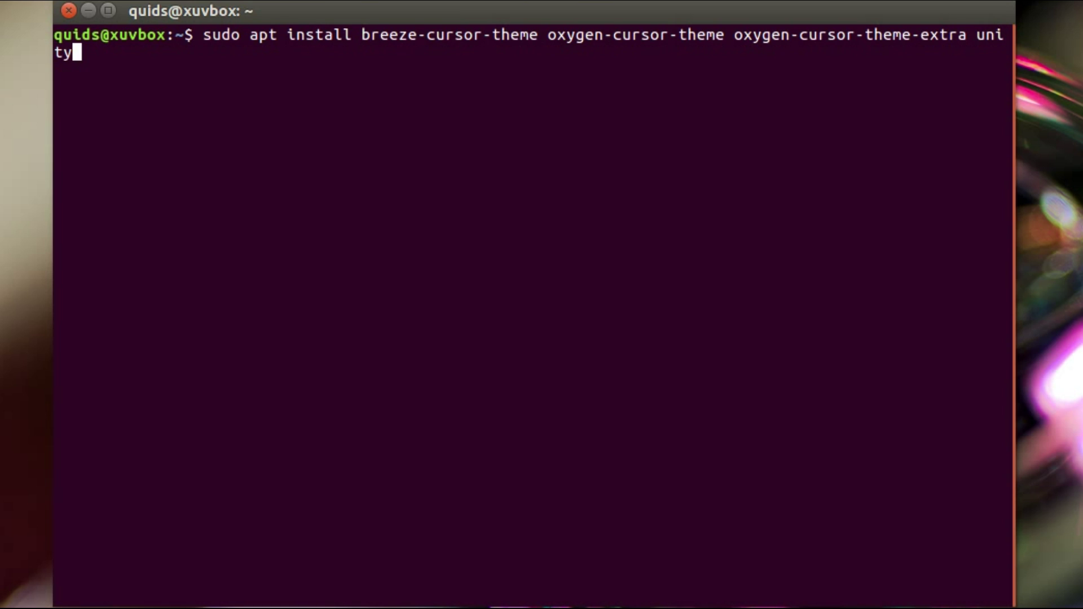
pyautogui.write('-')
pyautogui.write('t')
pyautogui.write('eweak-tool')
pyautogui.press('Return')
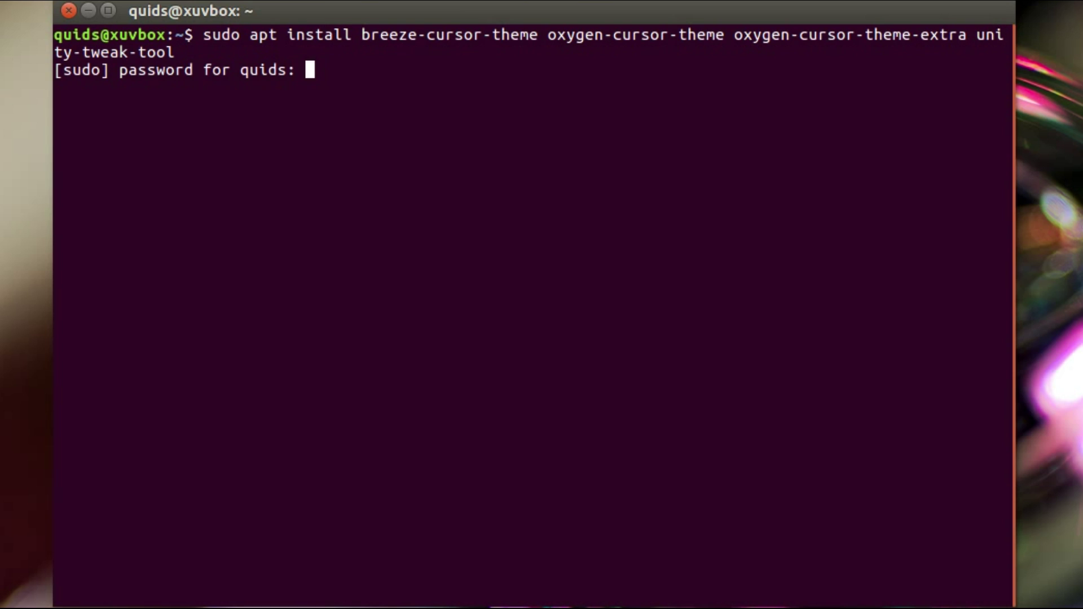
pyautogui.press('Return')
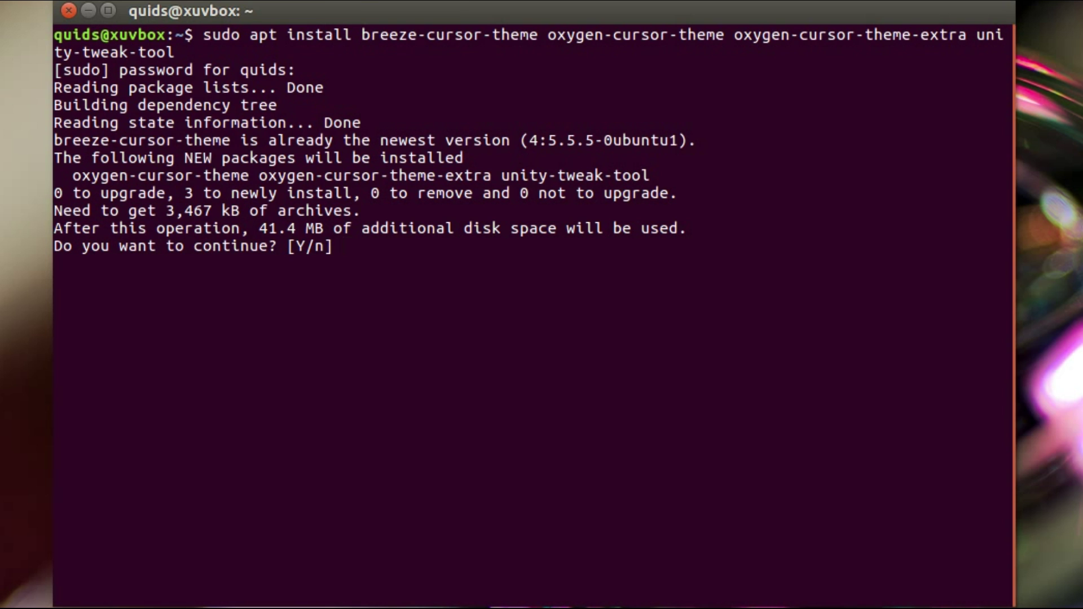
pyautogui.write('y')
pyautogui.press('Return')
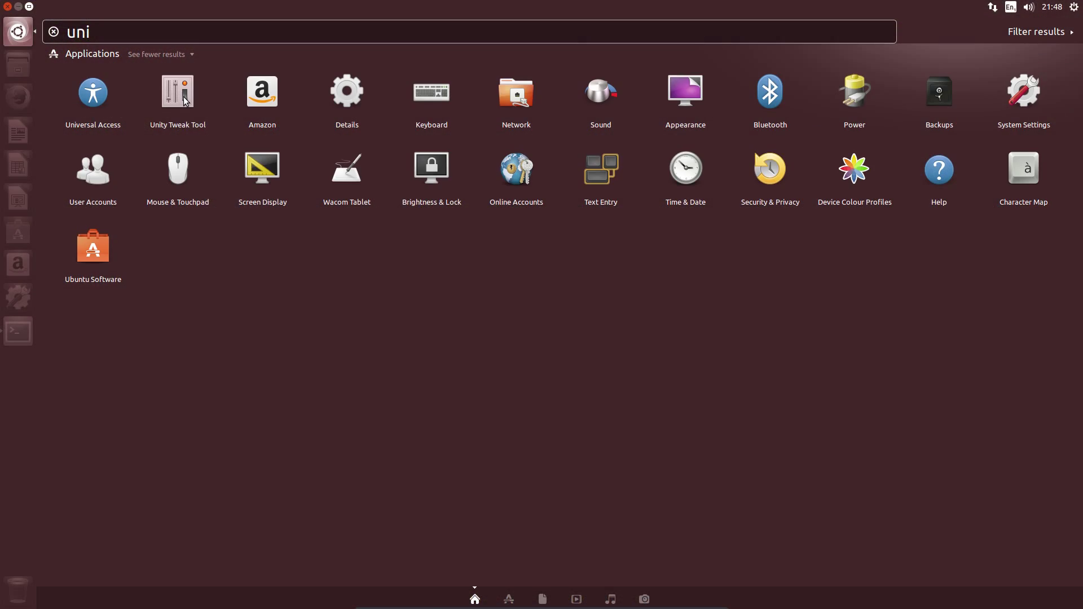
# - In Unity Tweak Tool Cursors, preview Breeze and Oxy-emerald themes, then keep Oxy-midnight_meadow
pyautogui.click(184, 97)
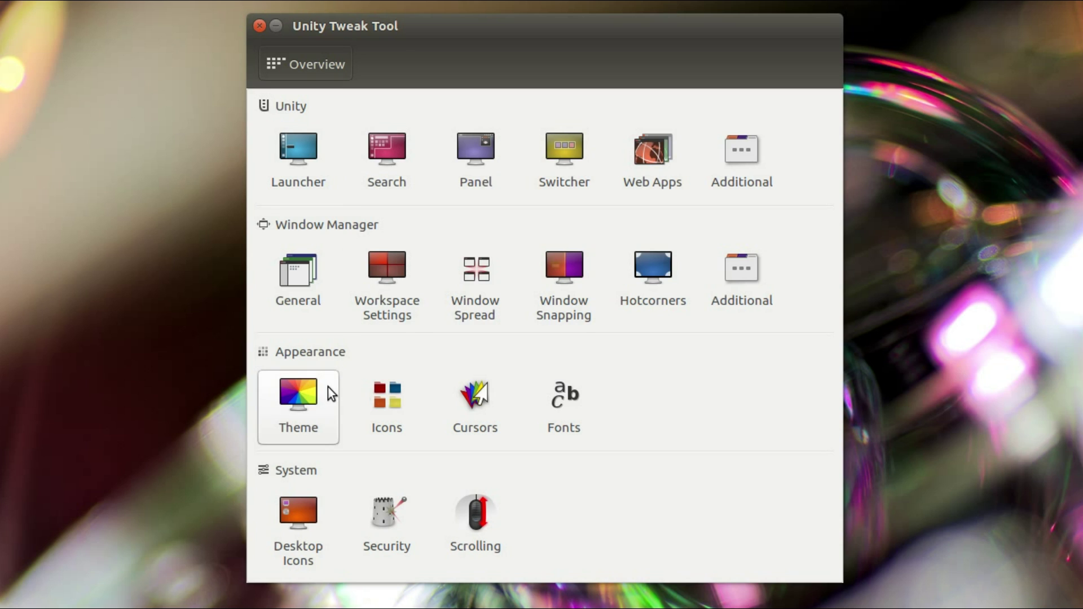
pyautogui.click(479, 417)
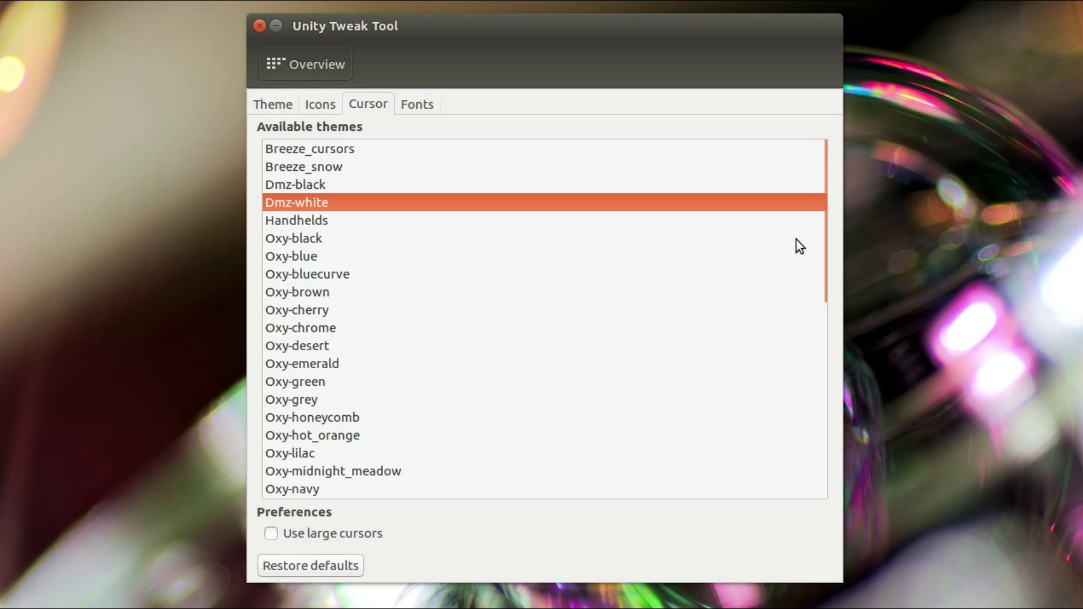
pyautogui.click(344, 153)
pyautogui.click(341, 167)
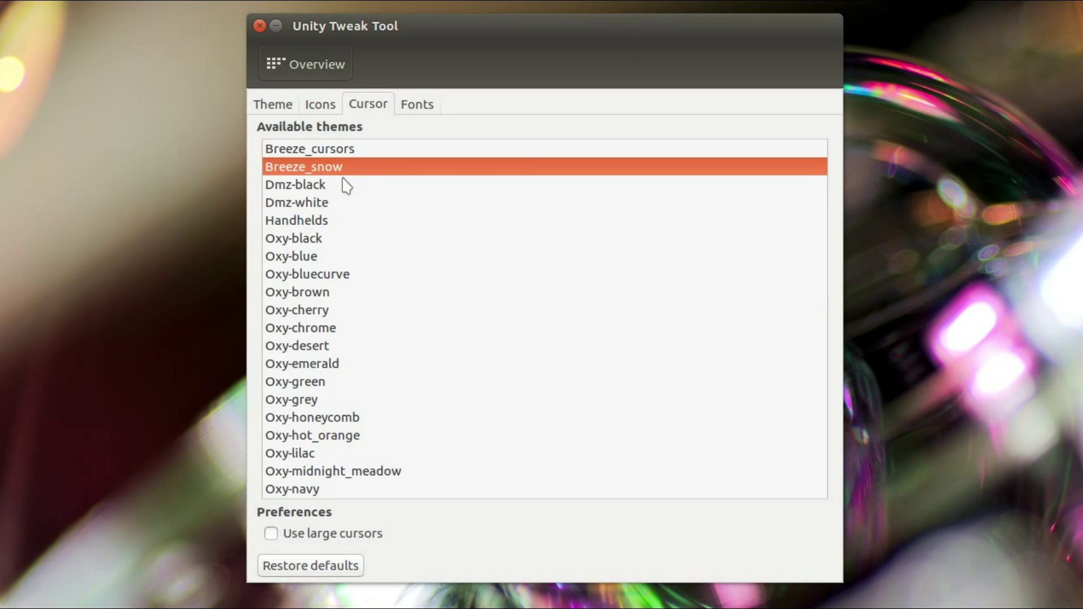
pyautogui.click(337, 365)
pyautogui.scroll(-2, 349, 396)
pyautogui.scroll(-3, 350, 396)
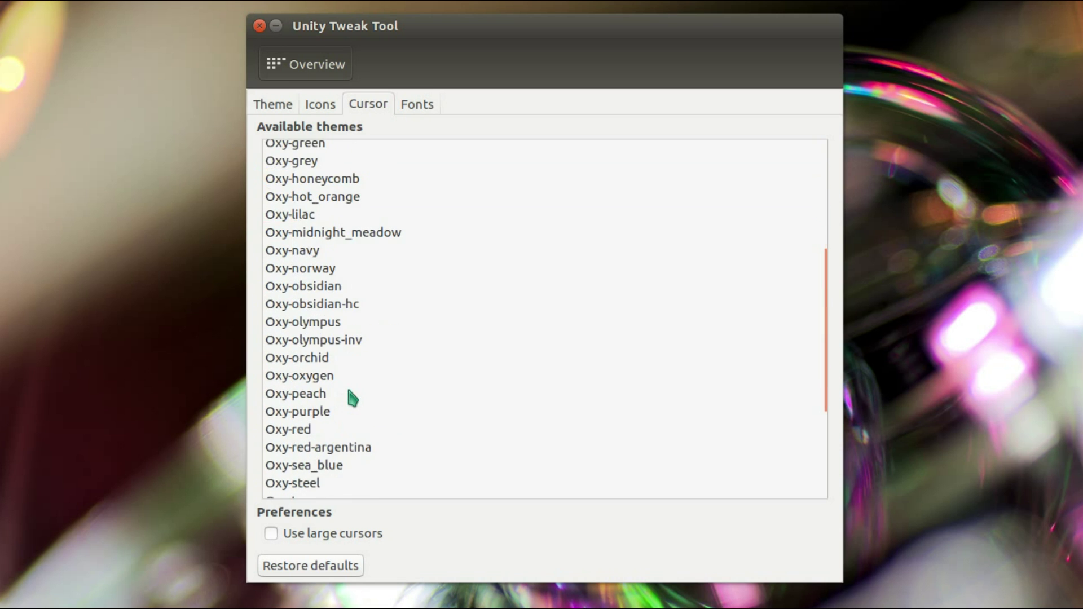
pyautogui.scroll(-1, 350, 396)
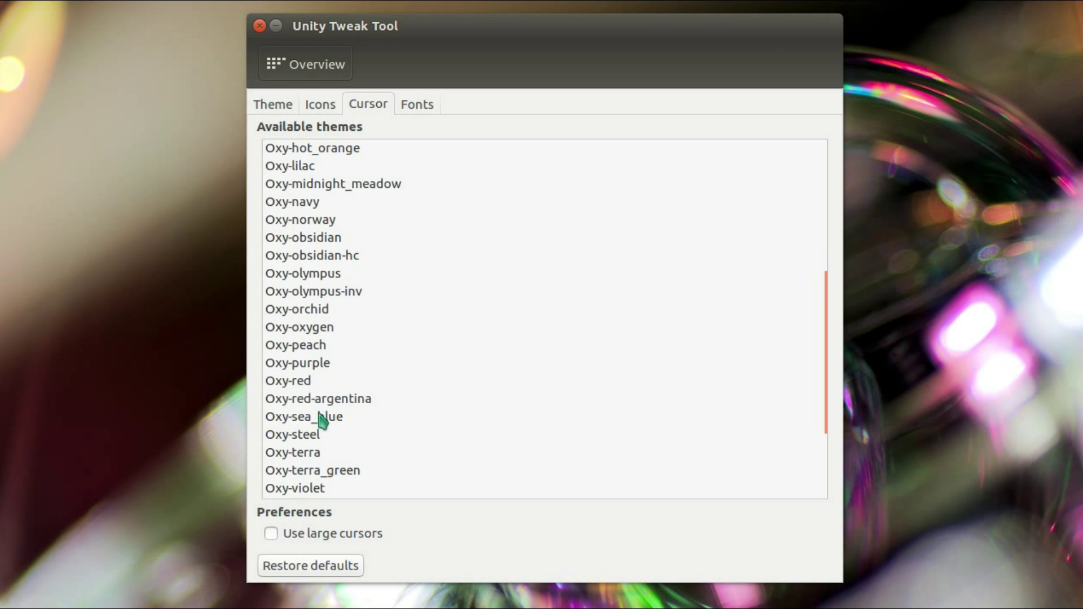
pyautogui.click(326, 310)
pyautogui.click(339, 184)
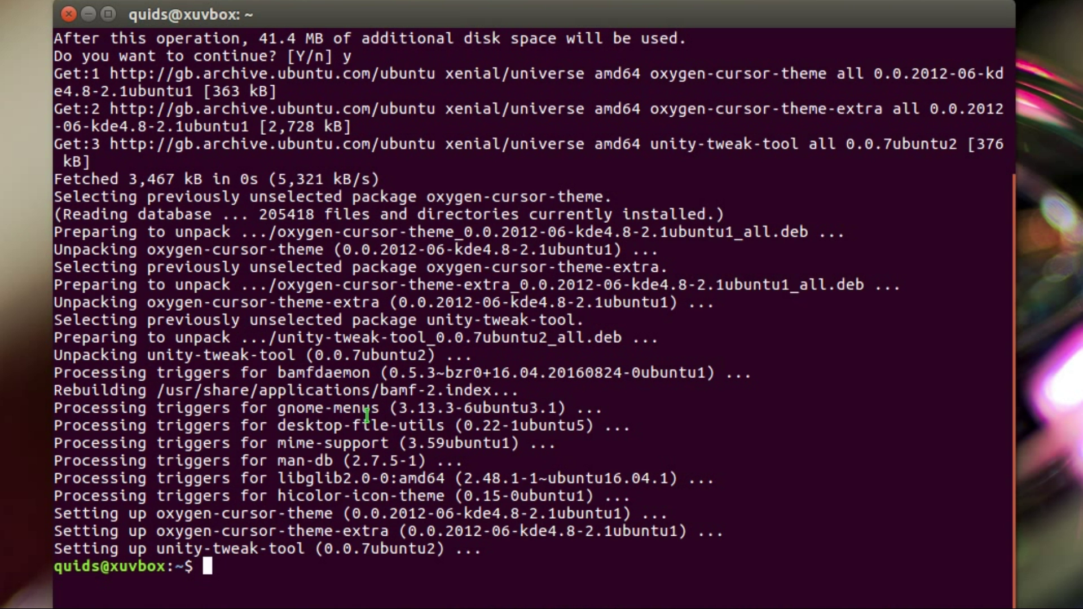
# - Run sudo update-alternatives --config x-cursor-theme and choose entry 18, oxy-midnight_meadow
pyautogui.hotkey('ctrl', 'l')
pyautogui.write('sudo update-')
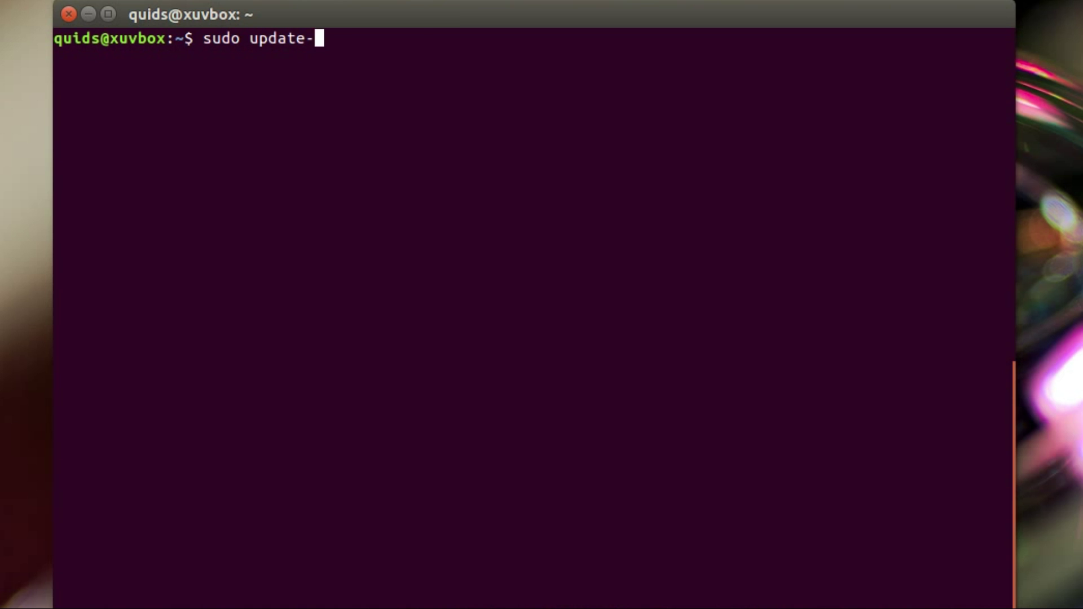
pyautogui.write('a')
pyautogui.press('Tab')
pyautogui.write('--config')
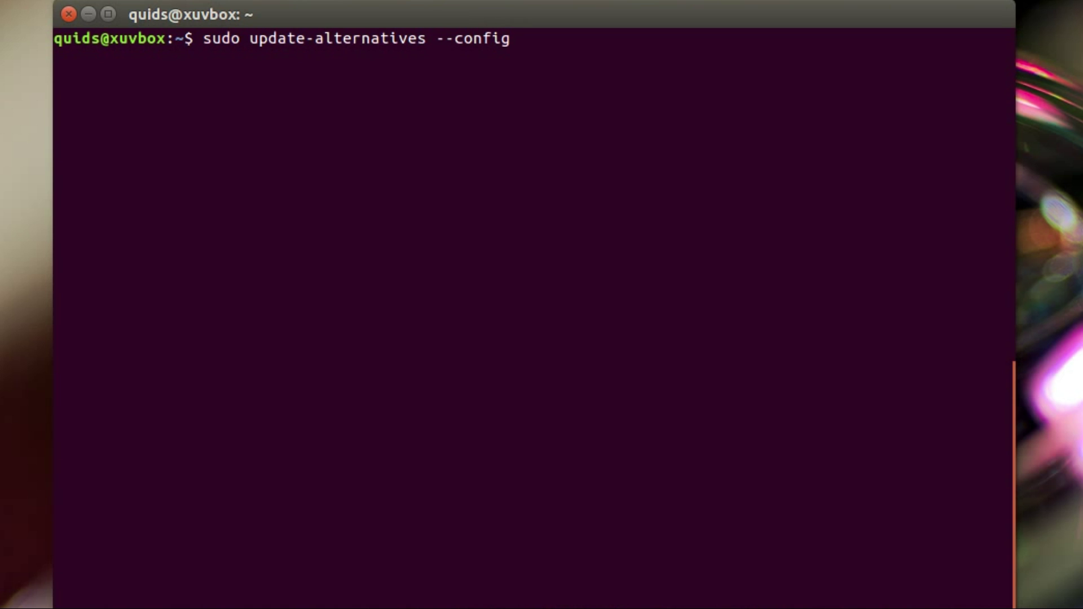
pyautogui.write(' x-cur')
pyautogui.write('sor-theme')
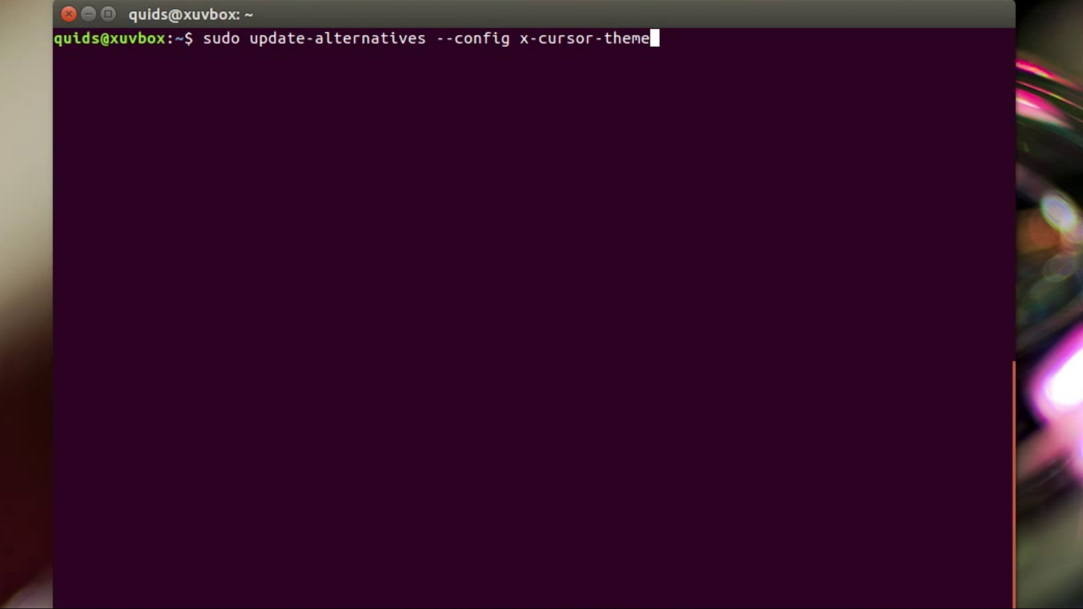
pyautogui.press('Return')
pyautogui.scroll(5, 531, 328)
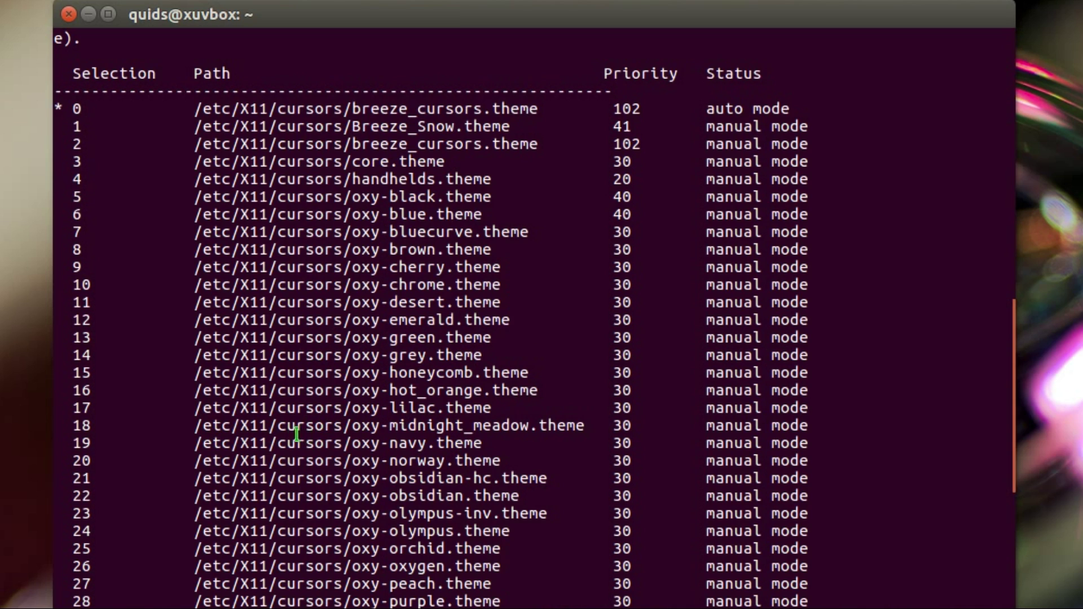
pyautogui.moveTo(66, 428); pyautogui.dragTo(583, 424)
pyautogui.scroll(-5, 1003, 500)
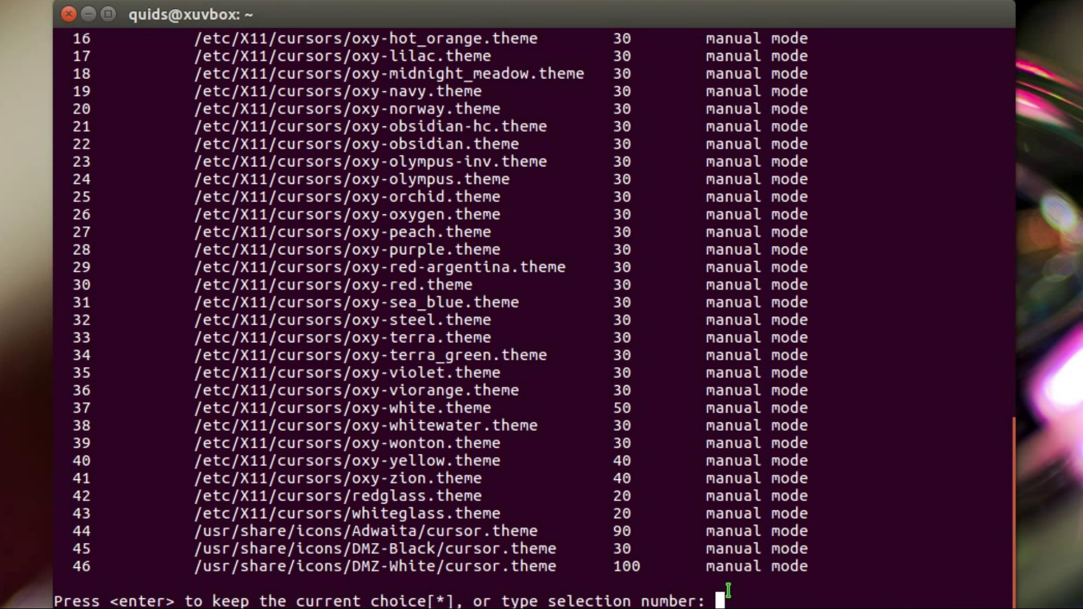
pyautogui.write('18')
pyautogui.press('Return')
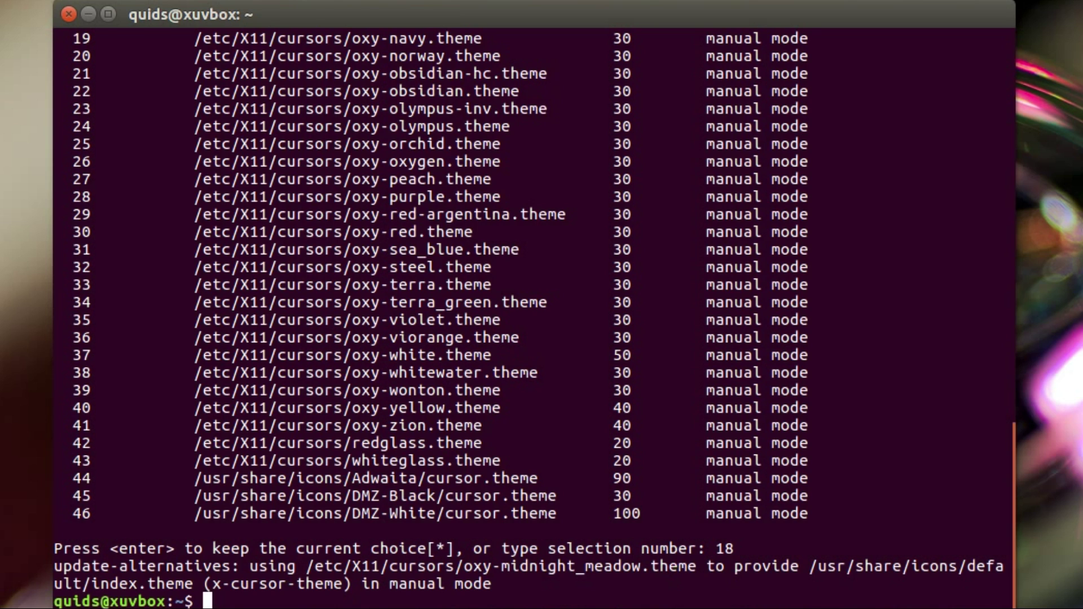
# - Restart the window manager with compiz --replace, then minimize Terminal, Firefox, Unity Tweak Tool and Calc
pyautogui.hotkey('ctrl', 'l')
pyautogui.write('compiz ')
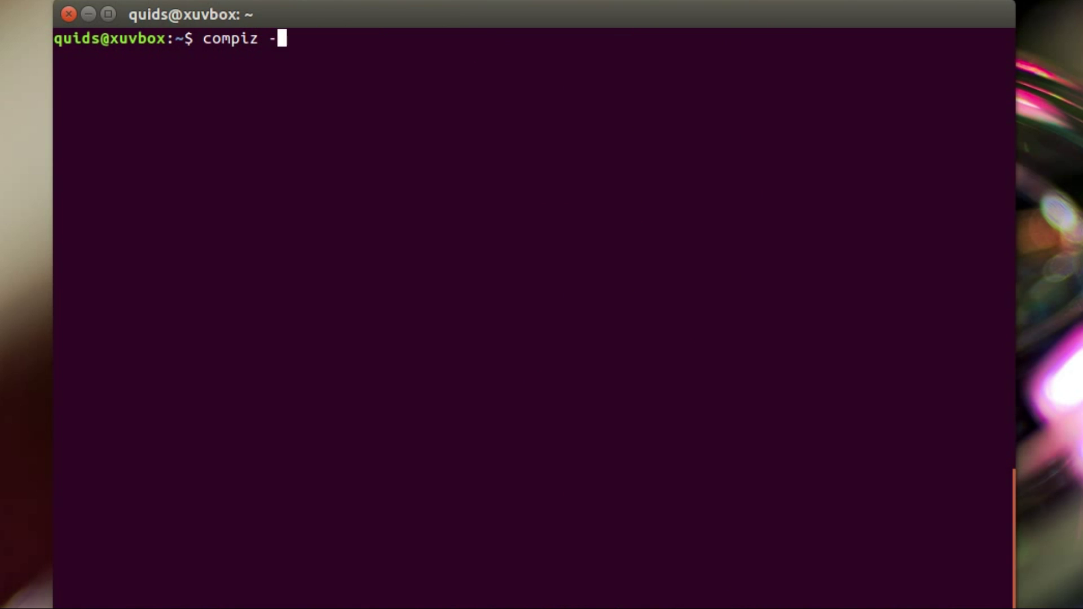
pyautogui.write('--replace')
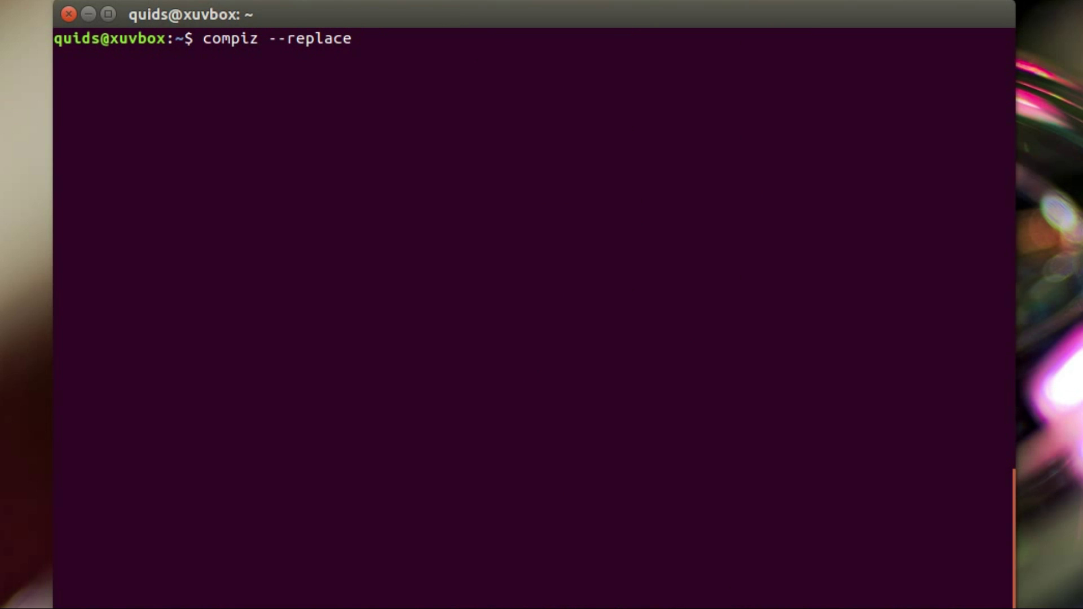
pyautogui.press('Return')
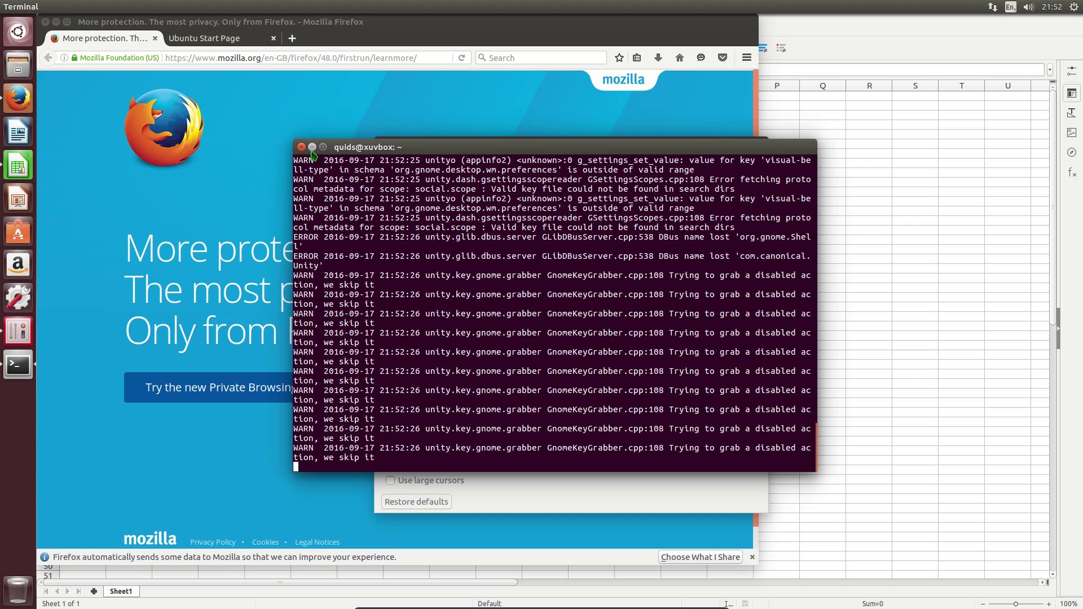
pyautogui.click(312, 148)
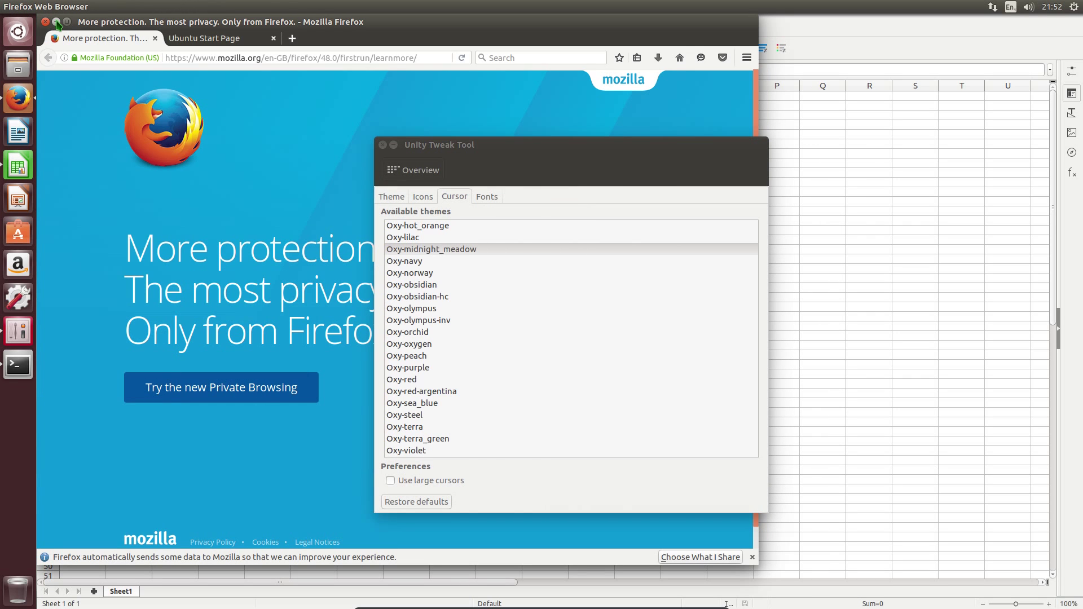
pyautogui.click(57, 22)
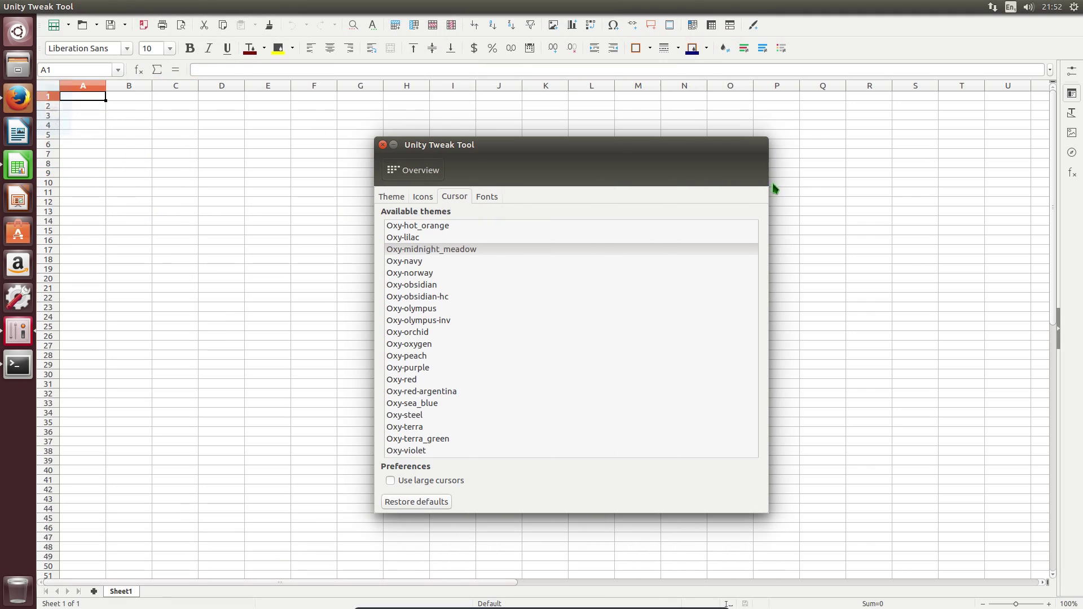
pyautogui.click(394, 146)
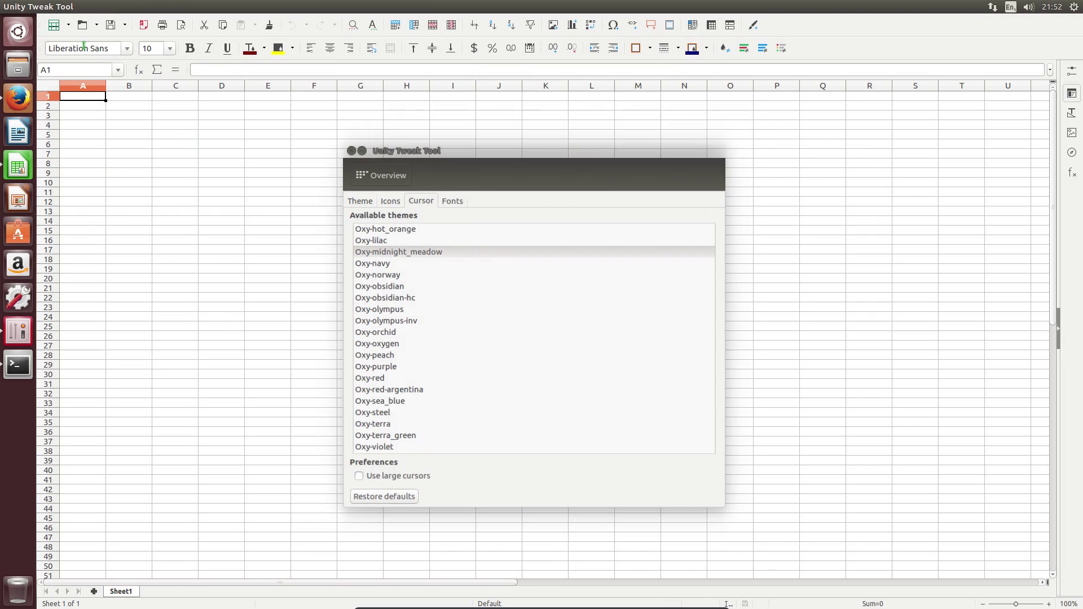
pyautogui.click(17, 7)
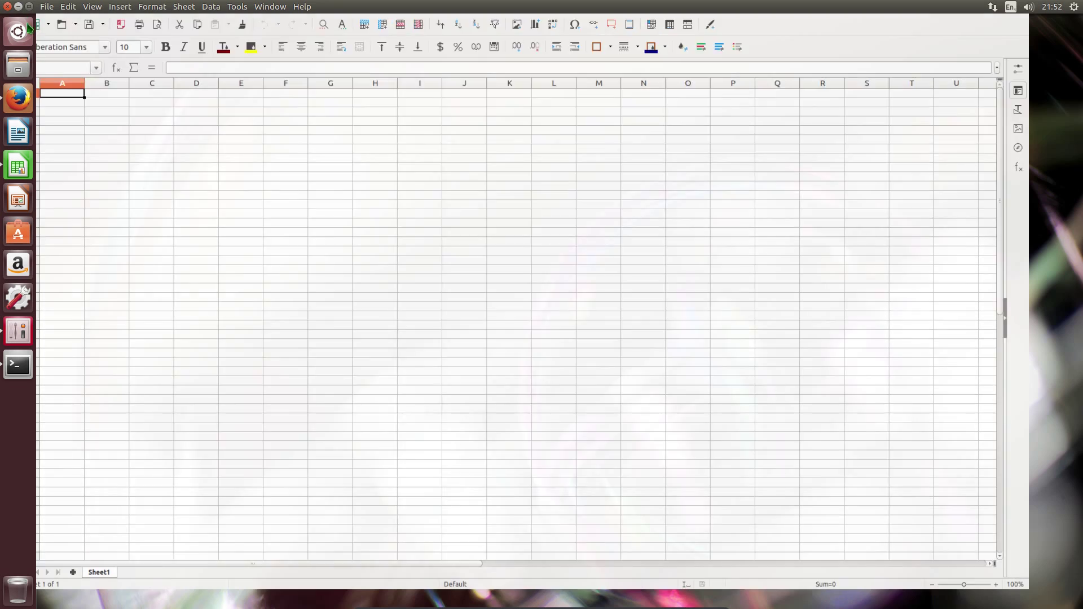